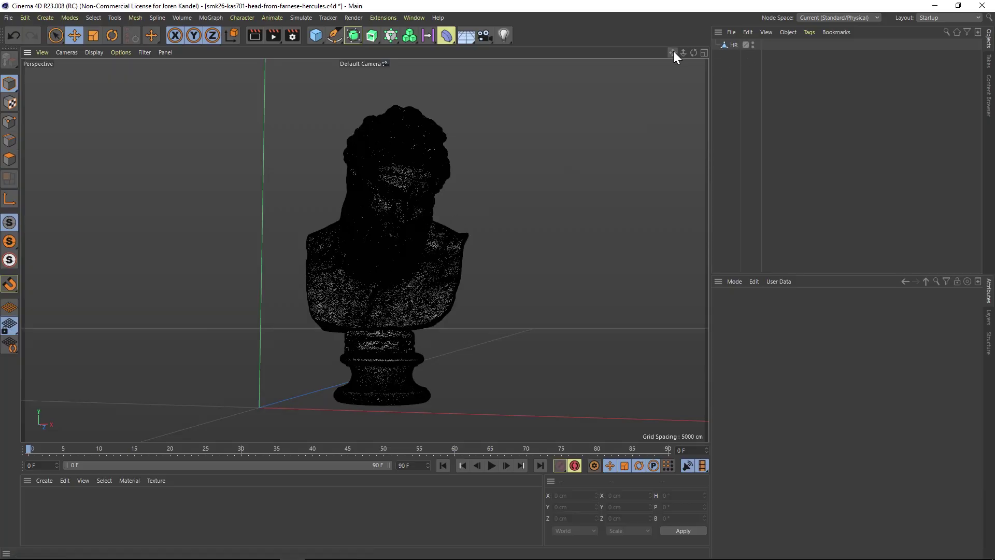
- Add a Remesh generator to the scene containing the HR bust
drag(673, 51, 349, 69)
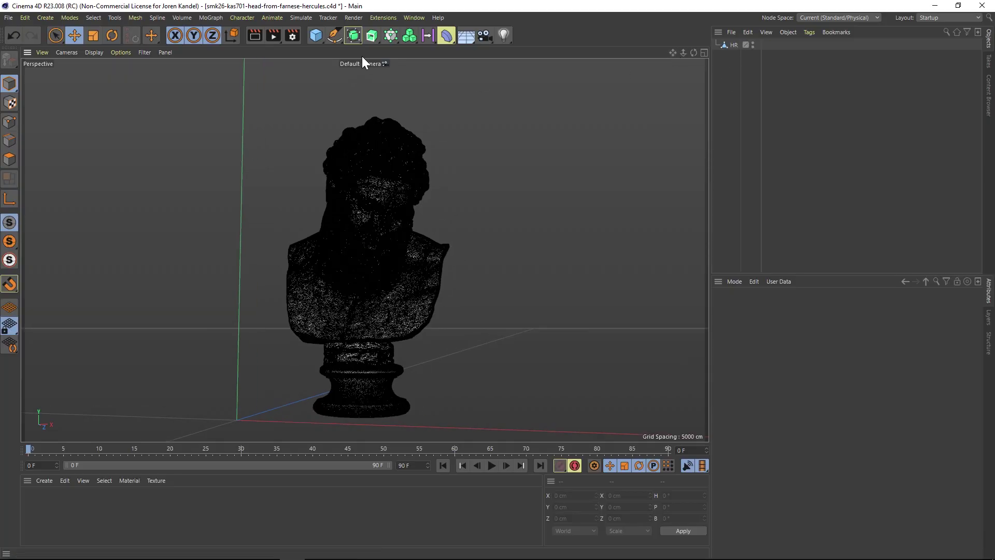
click(356, 36)
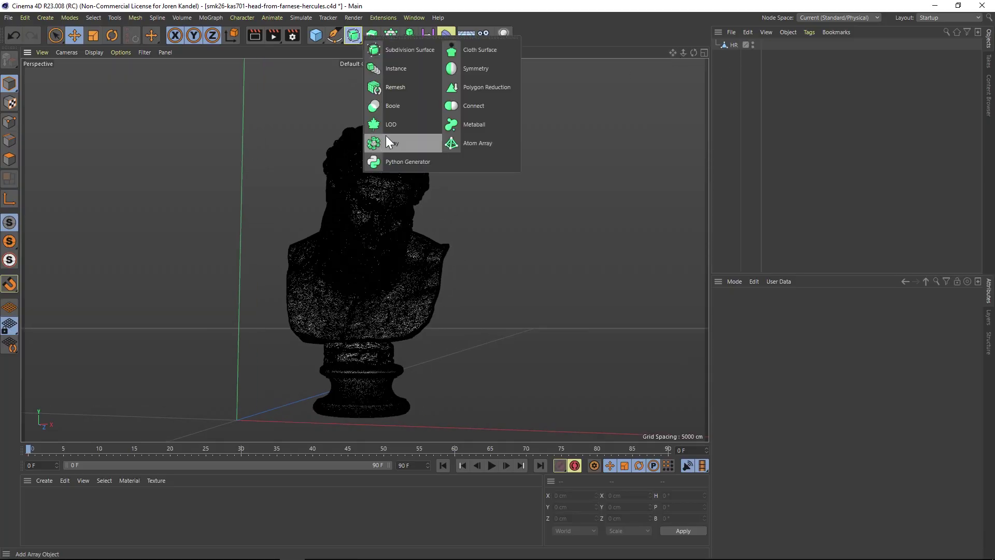
click(399, 87)
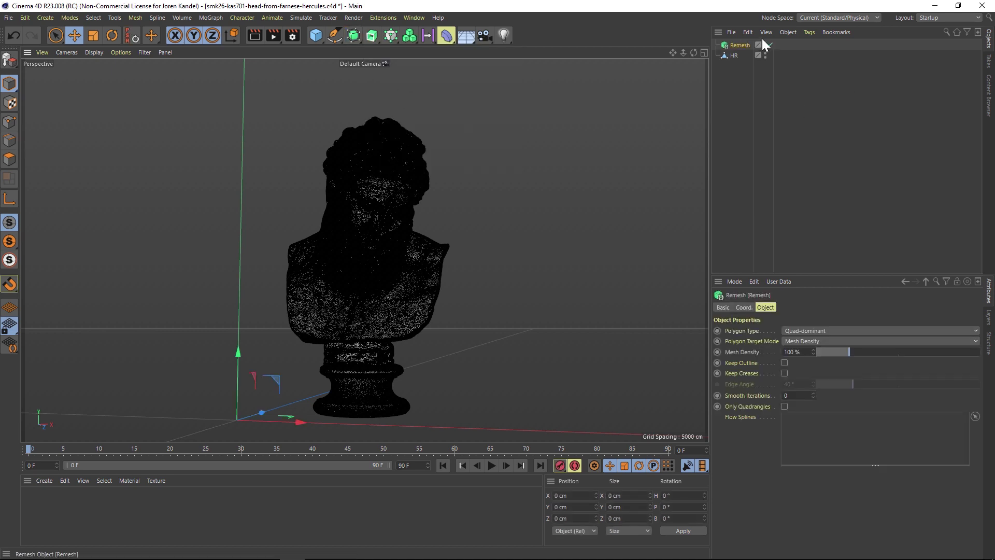
- Examine the dense triangle mesh of the HR bust and the source model's photos on its MyMiniFactory page
alt+drag(340, 269, 341, 228)
scroll(341, 228, up, 3)
drag(994, 8, 505, 44)
double_click(490, 49)
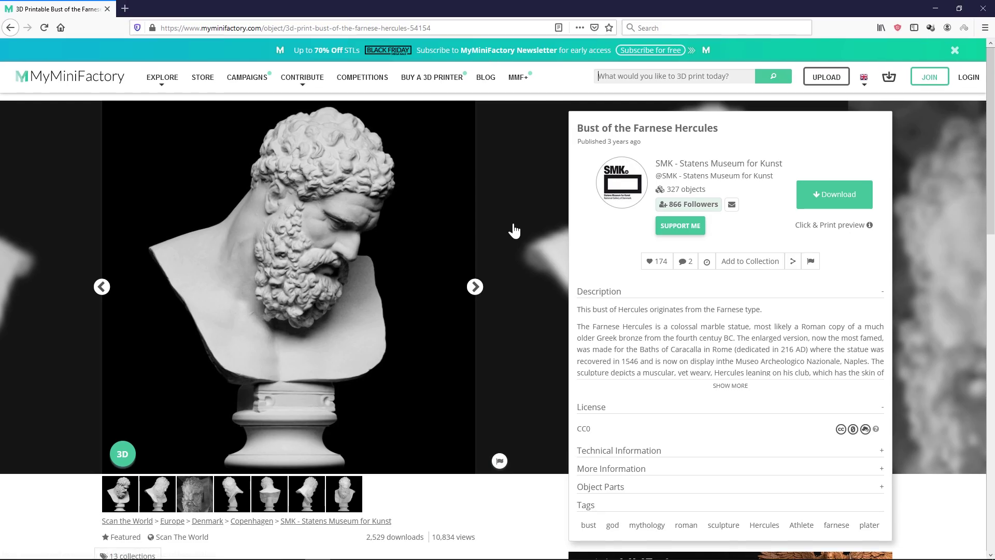
click(475, 287)
click(475, 286)
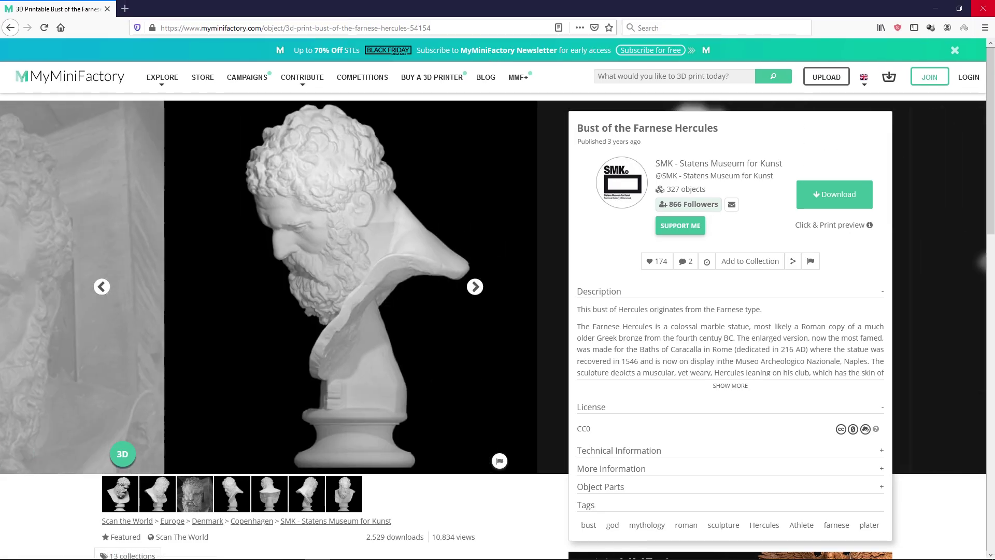
click(983, 8)
mouse_move(363, 220)
alt+mouse_down()
mouse_move(325, 209)
mouse_move(358, 207)
alt+mouse_up()
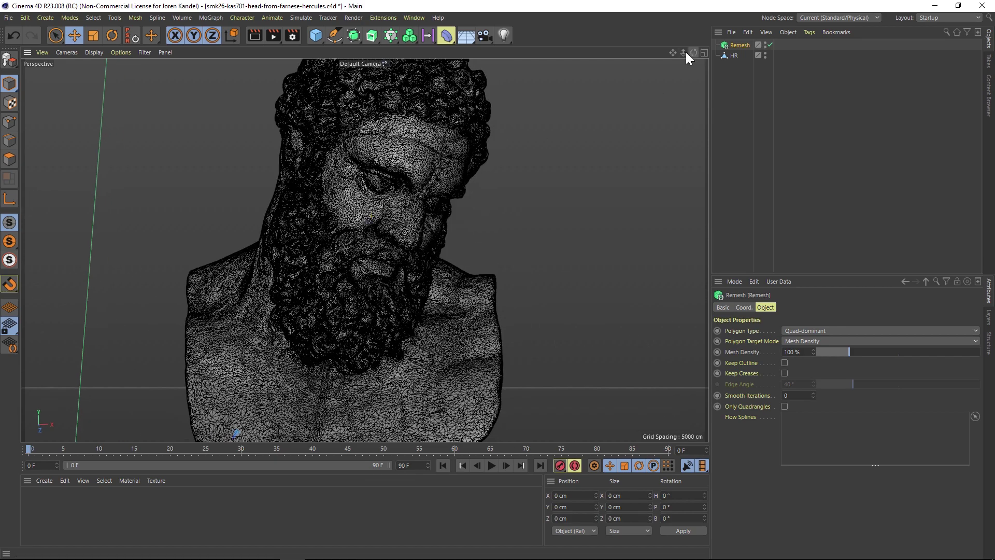
drag(684, 52, 570, 52)
alt+drag(333, 297, 311, 306)
- Nest the HR bust under the Remesh generator and set the mesh density to 40%
click(734, 55)
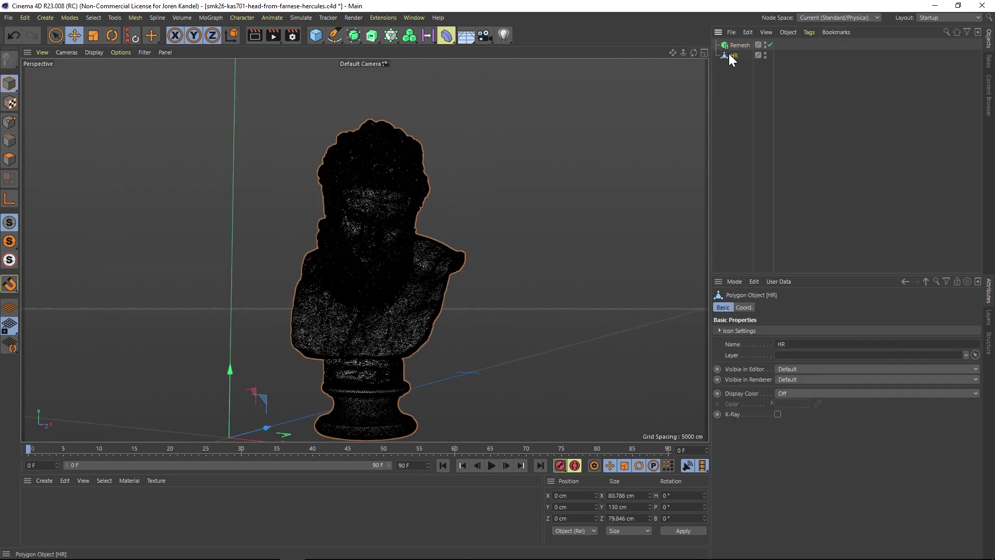
mouse_move(729, 54)
mouse_down()
mouse_move(751, 49)
mouse_move(744, 45)
mouse_up()
click(742, 46)
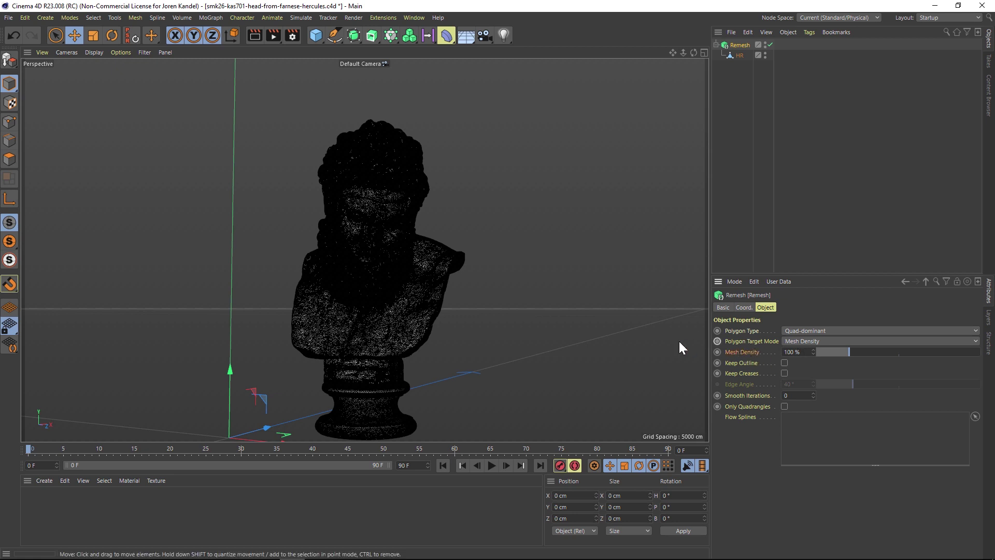
click(793, 352)
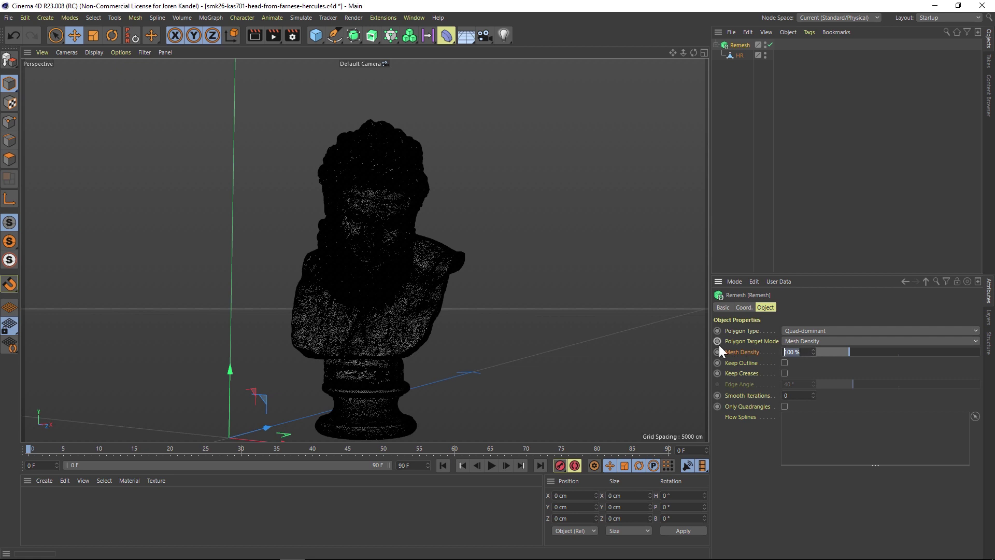
text(40)
key(Return)
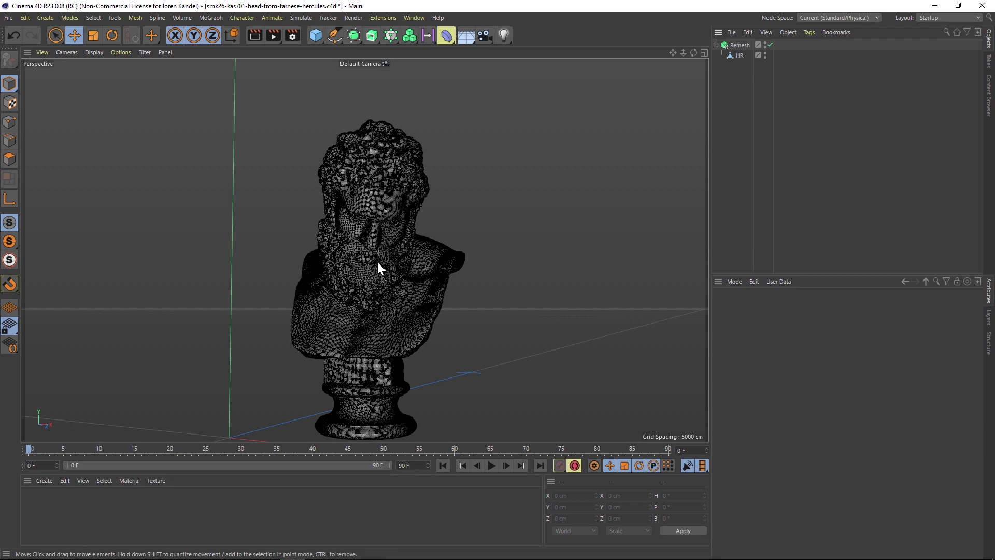
drag(683, 52, 715, 53)
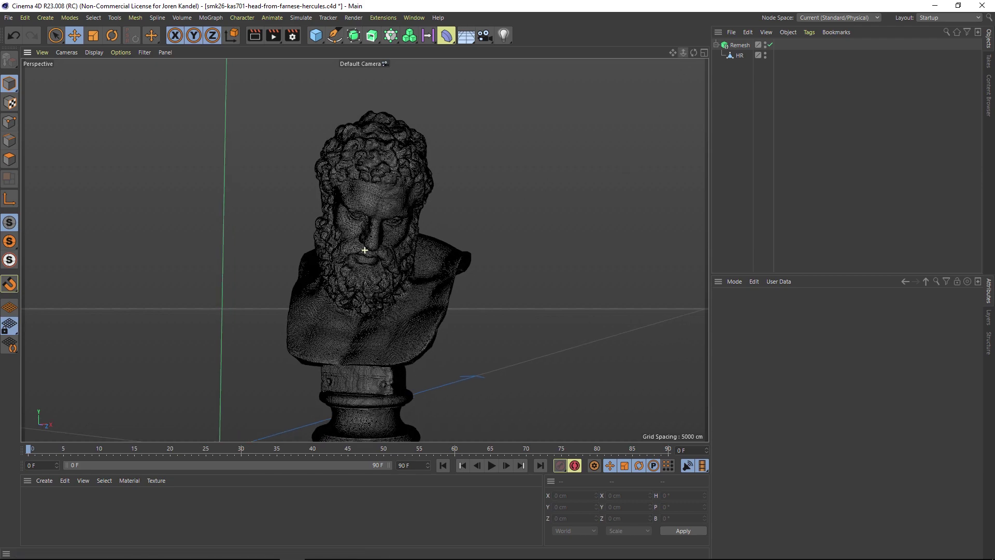
scroll(365, 250, down, 5)
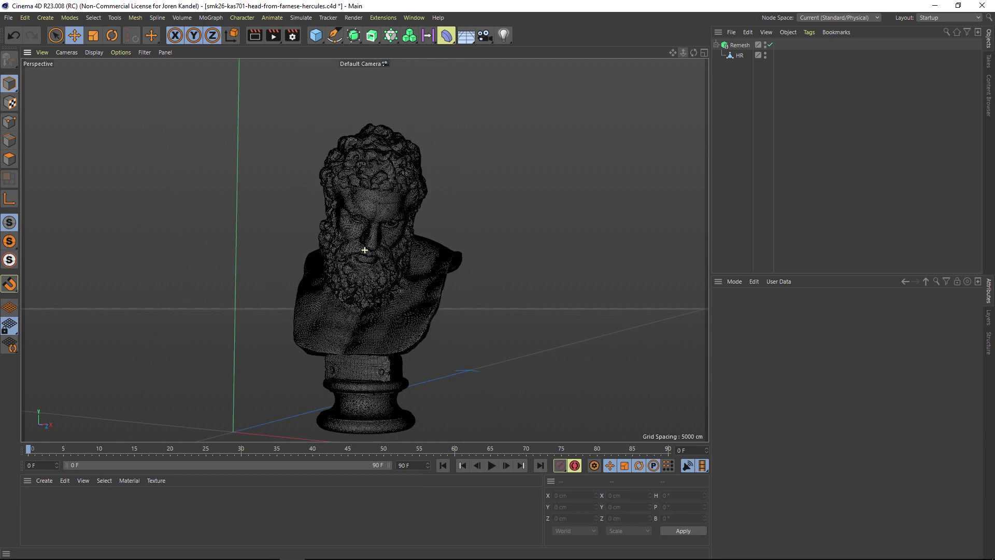
- Place a copy of the HR bust outside the Remesh generator and hide it in the editor and renderer
click(736, 56)
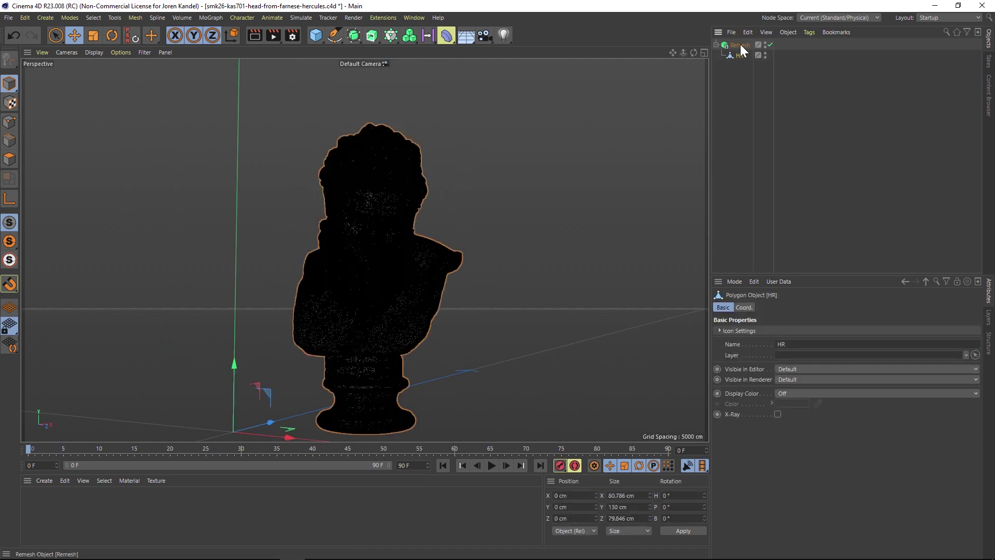
click(740, 44)
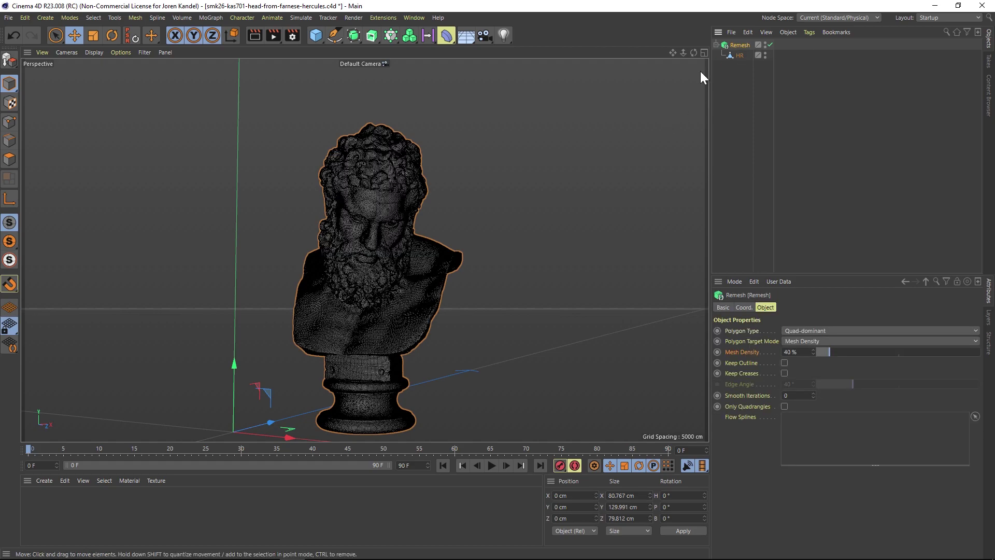
scroll(365, 250, up, 3)
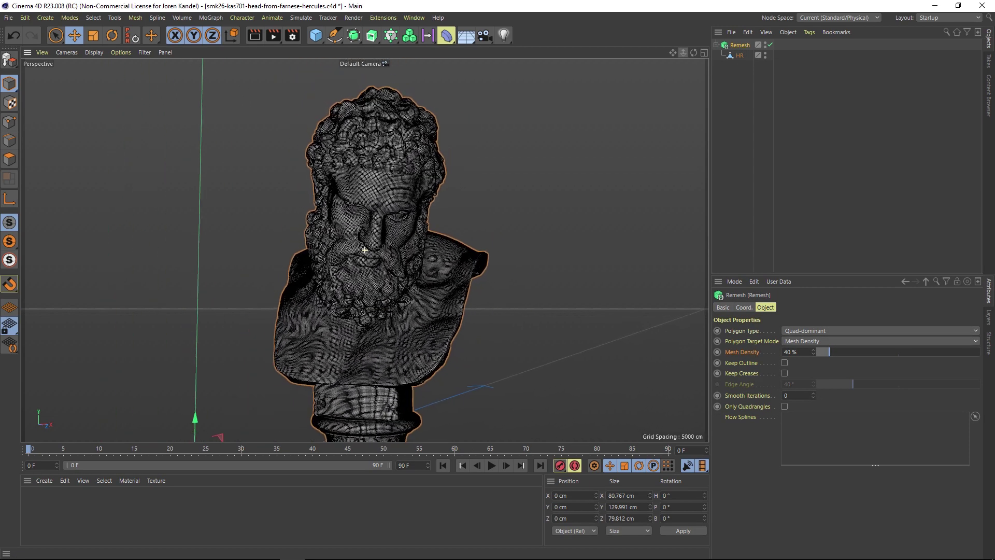
ctrl+drag(741, 55, 756, 71)
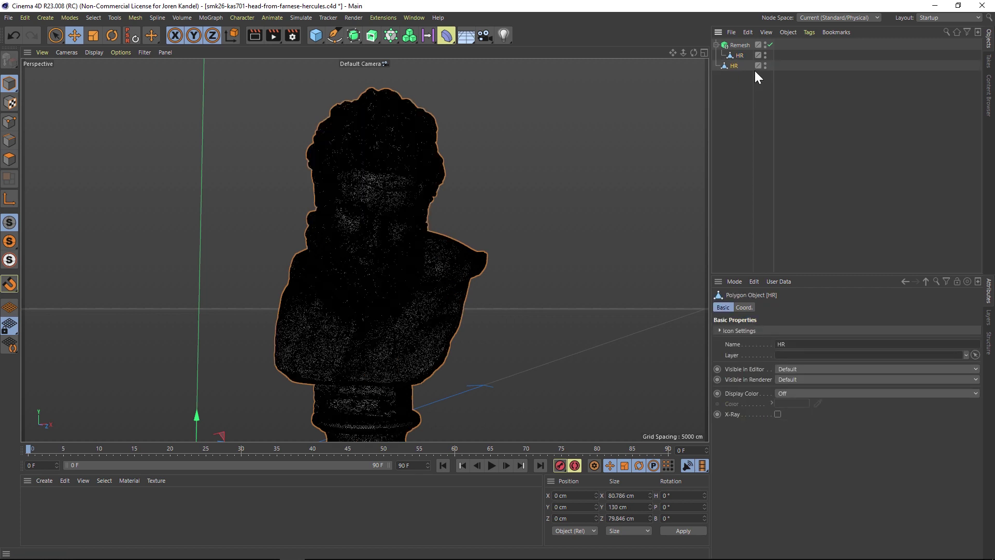
ctrl+click(765, 63)
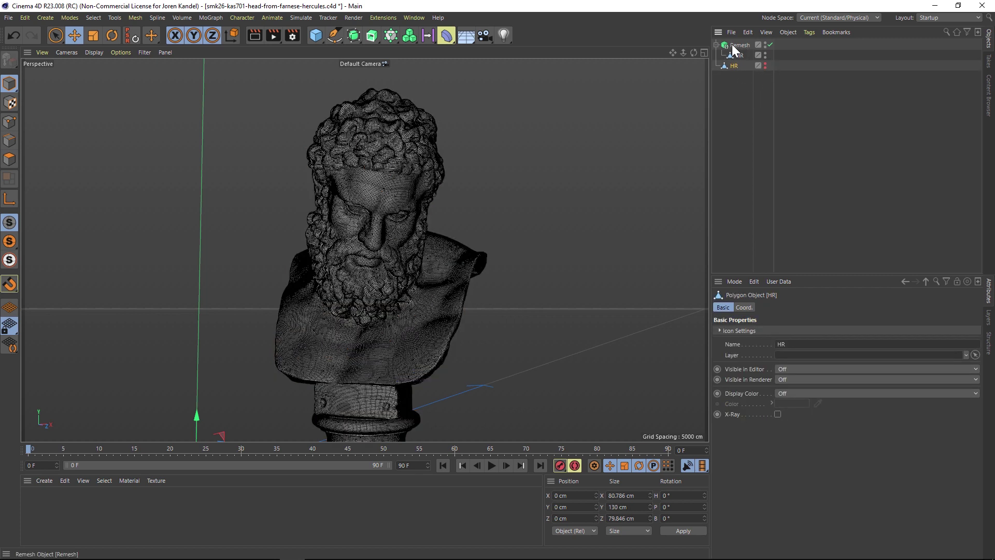
- Convert the Remesh generator to an editable polygon object and rename it MR
click(736, 46)
key(c)
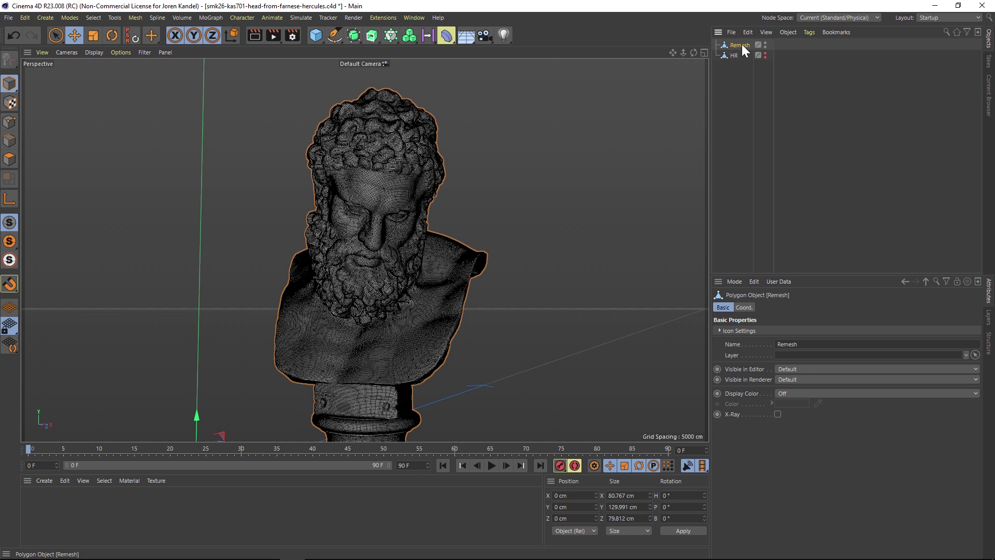
double_click(742, 44)
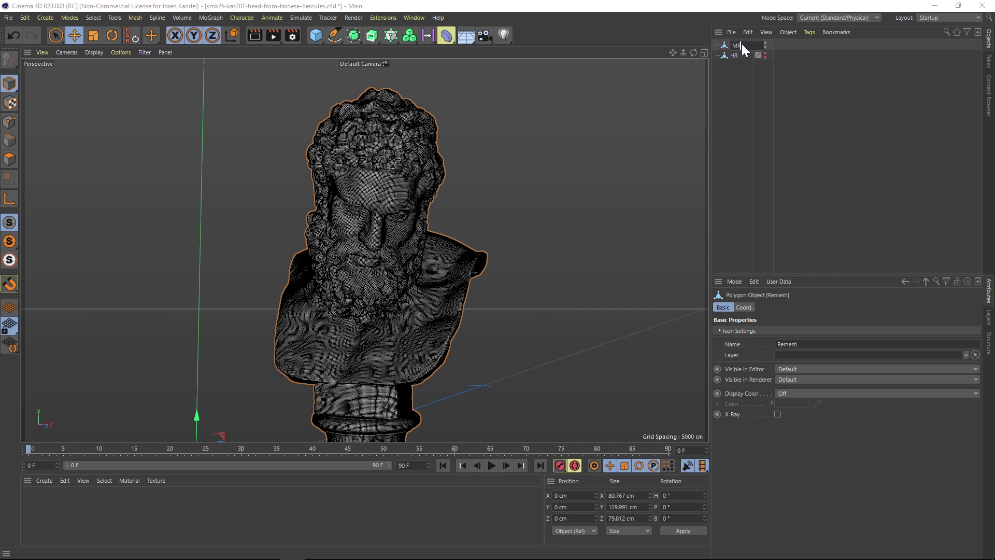
text(MR)
key(Return)
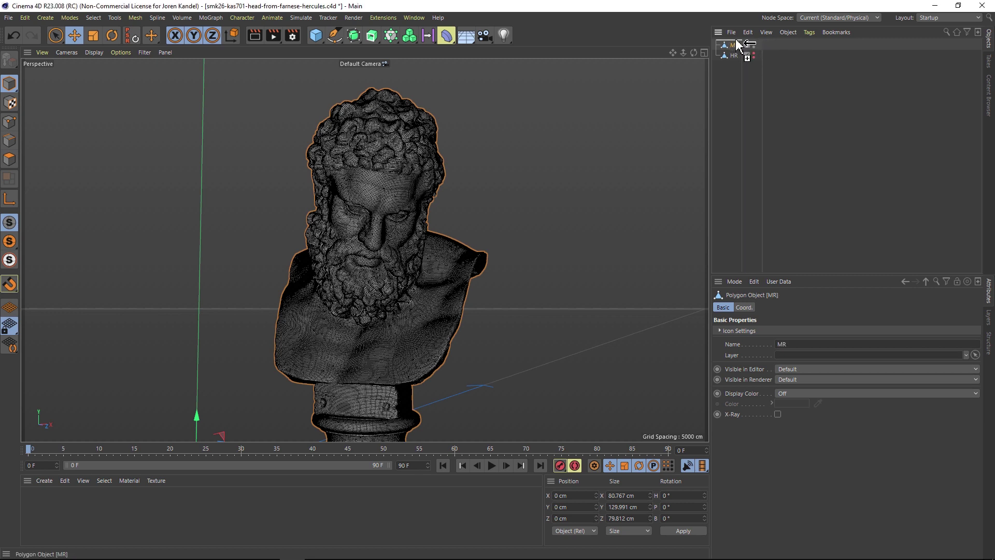
- Duplicate the MR bust with the original hidden, and add a new Remesh generator
ctrl+drag(737, 44, 739, 46)
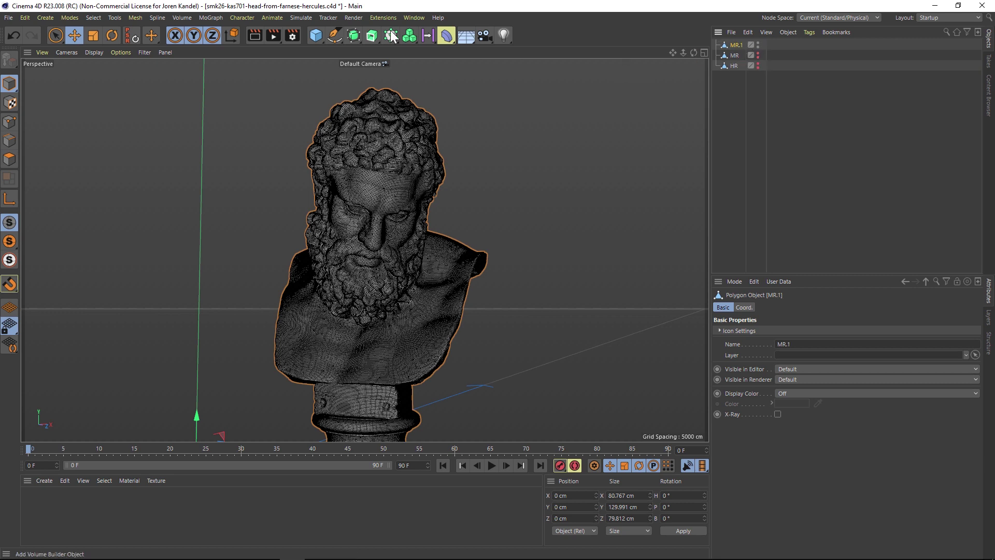
click(353, 35)
click(395, 87)
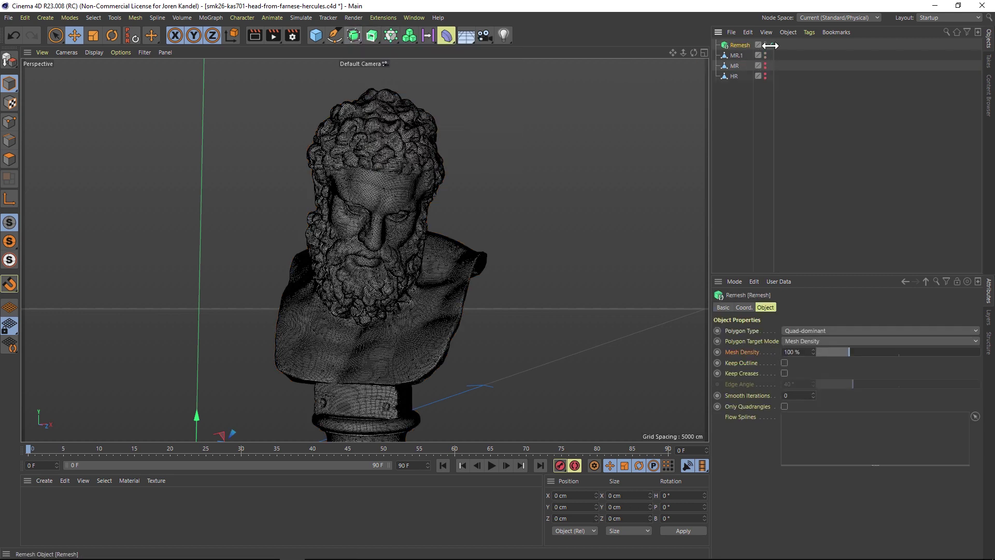
- Nest the visible MR copy under the new Remesh generator and set the mesh density to 10%
drag(739, 55, 739, 45)
click(738, 45)
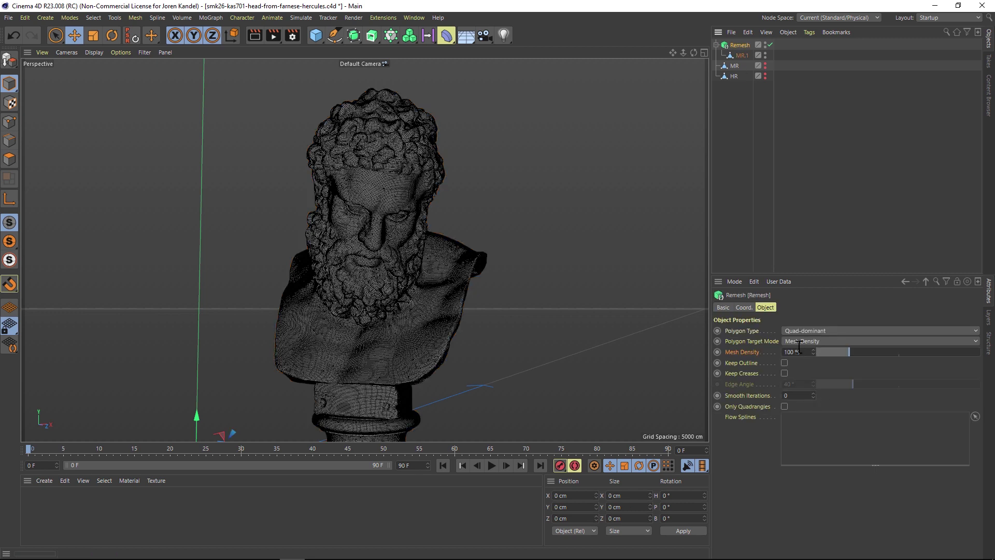
text(10)
key(Return)
click(778, 200)
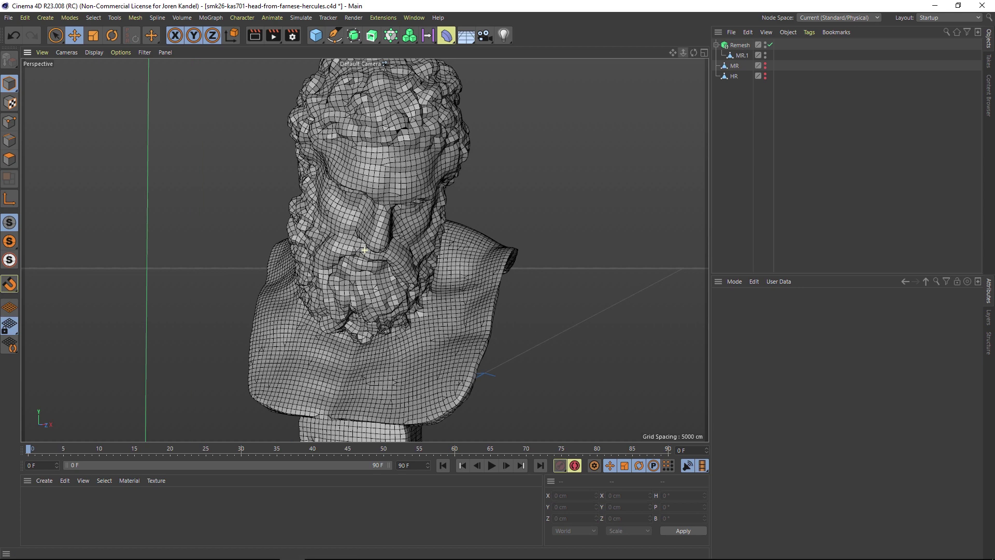
- Convert the coarse Remesh generator to an editable polygon object and rename it LR
click(738, 45)
key(c)
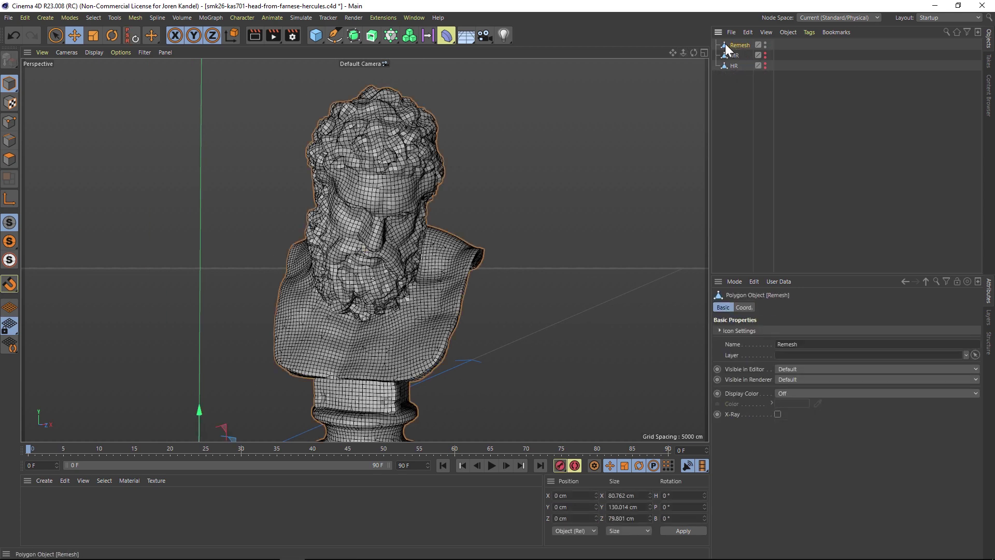
double_click(739, 45)
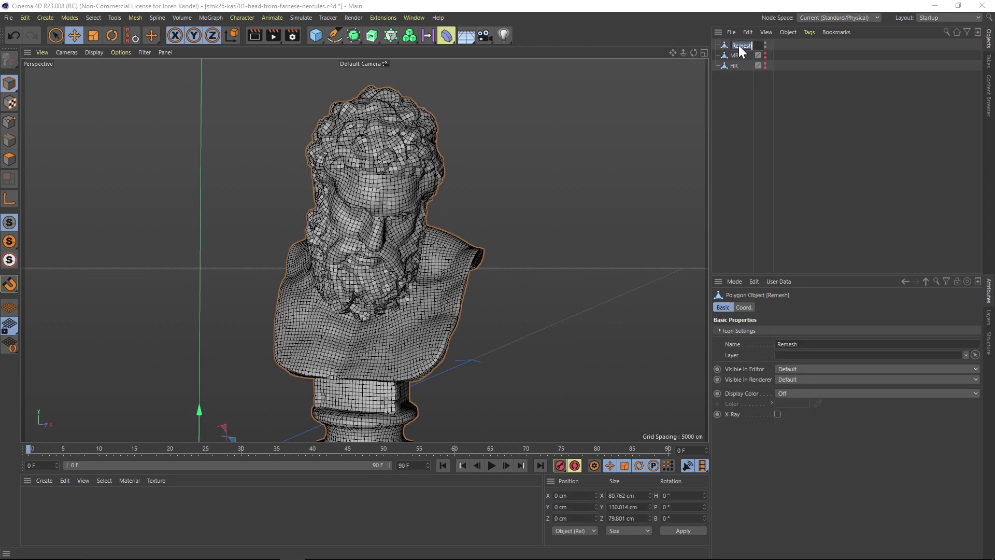
text(LR)
key(Return)
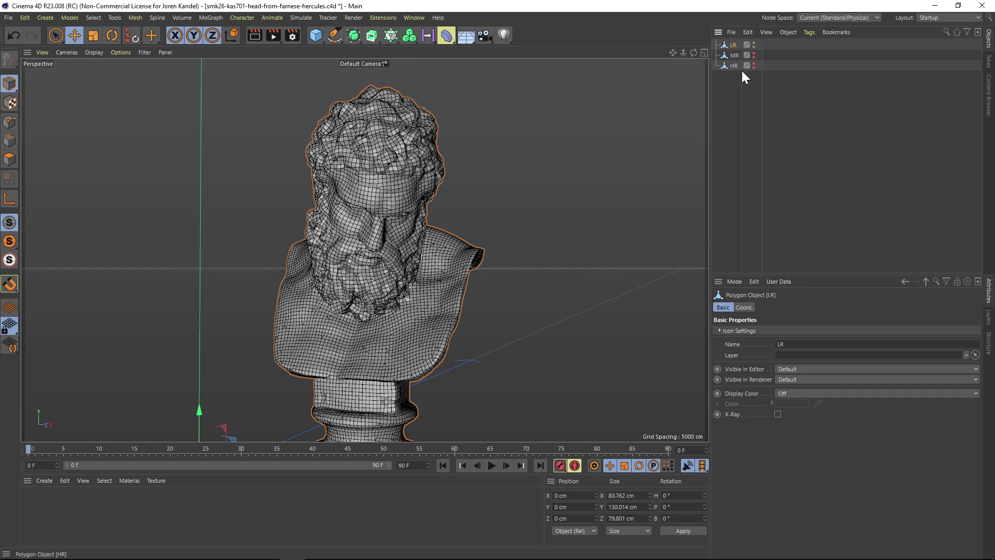
- Restore the default editor and renderer visibility of the MR and HR busts
drag(754, 54, 754, 65)
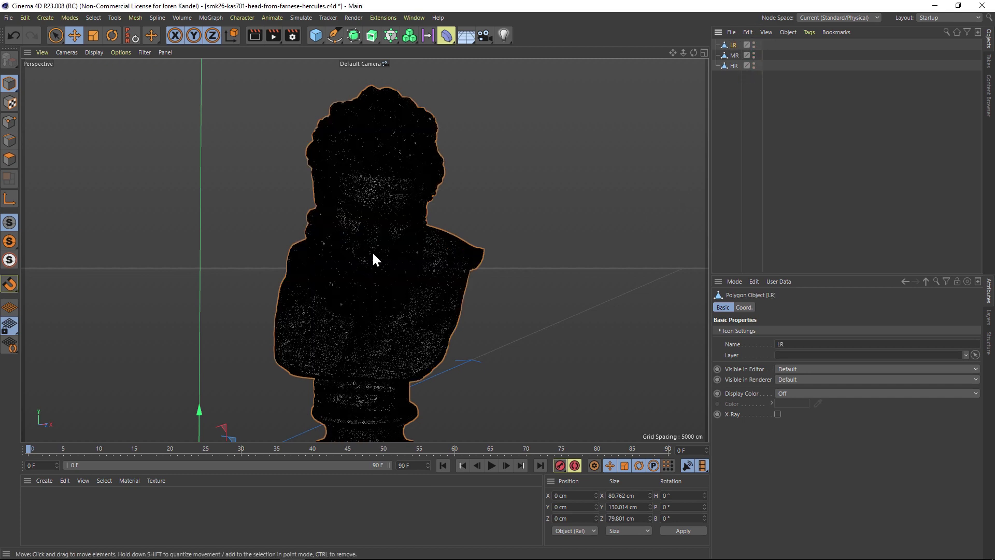
scroll(398, 270, down, 3)
mouse_move(366, 317)
alt+mouse_down()
mouse_move(384, 320)
mouse_move(360, 322)
alt+mouse_up()
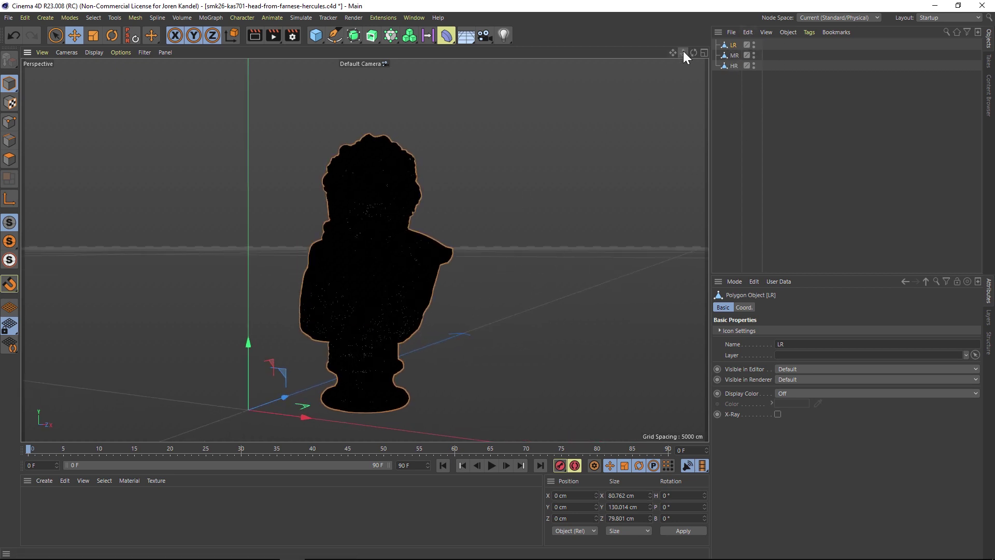
mouse_move(683, 52)
mouse_down()
mouse_move(612, 53)
mouse_move(683, 52)
mouse_up()
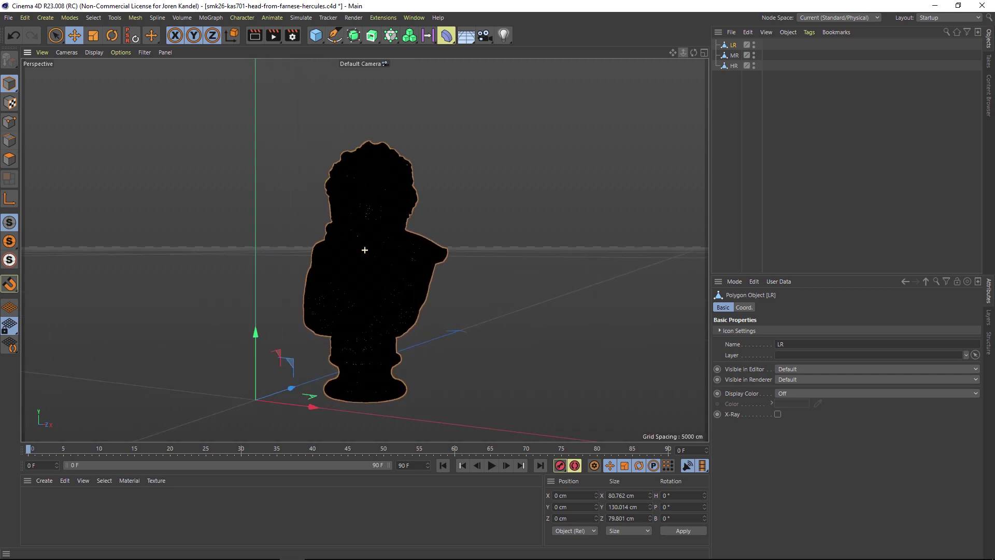
- Add an LOD generator and nest the LR, MR and HR busts under it
click(355, 33)
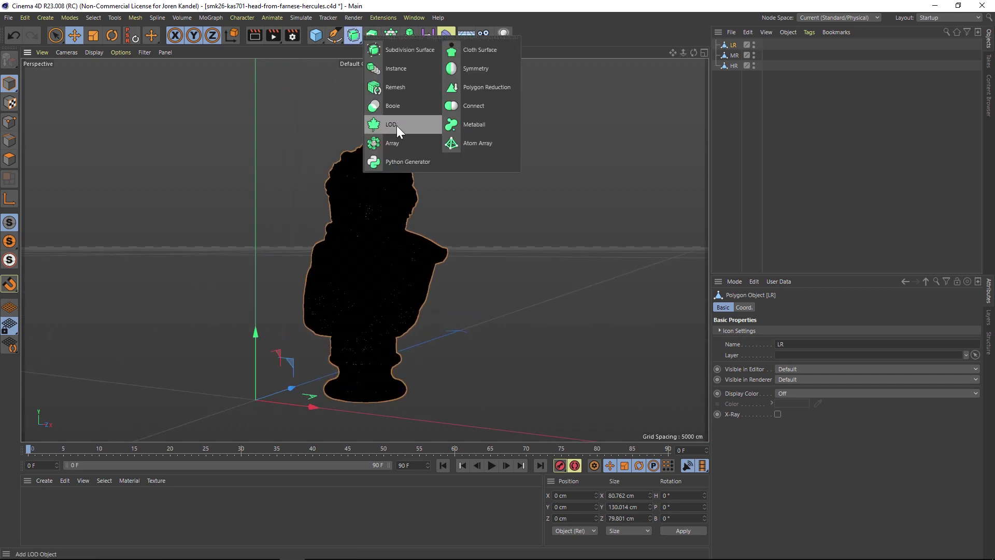
click(413, 126)
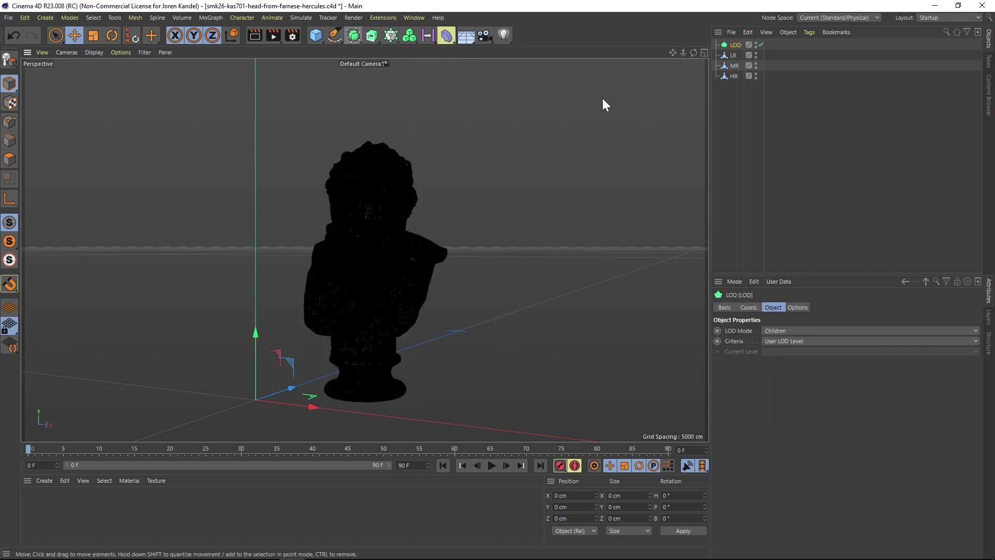
drag(736, 98, 733, 58)
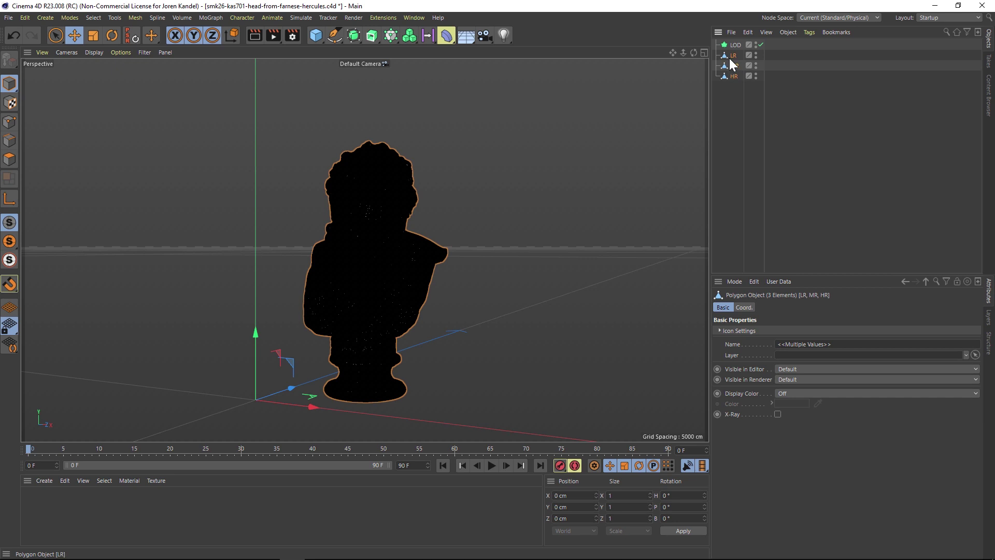
drag(732, 63, 739, 50)
click(734, 88)
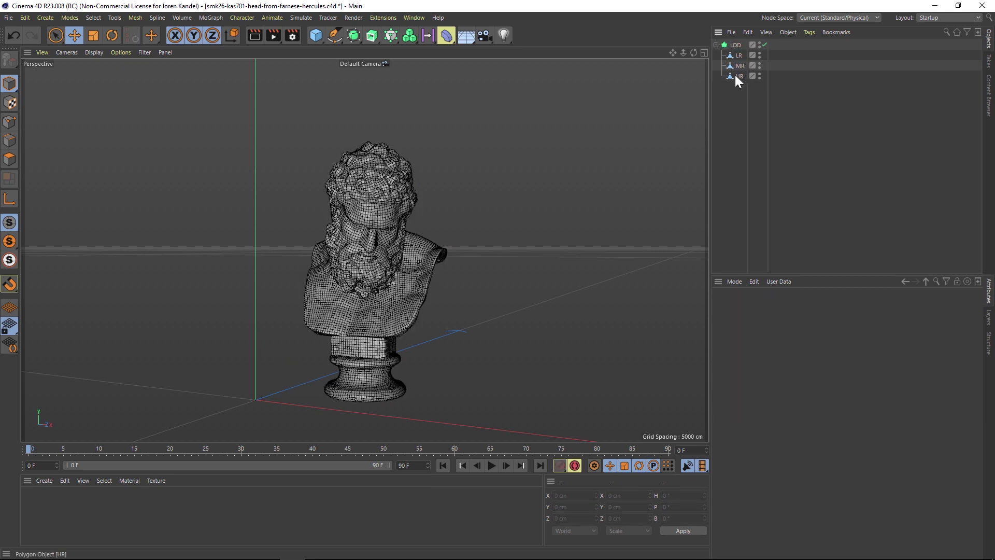
click(734, 76)
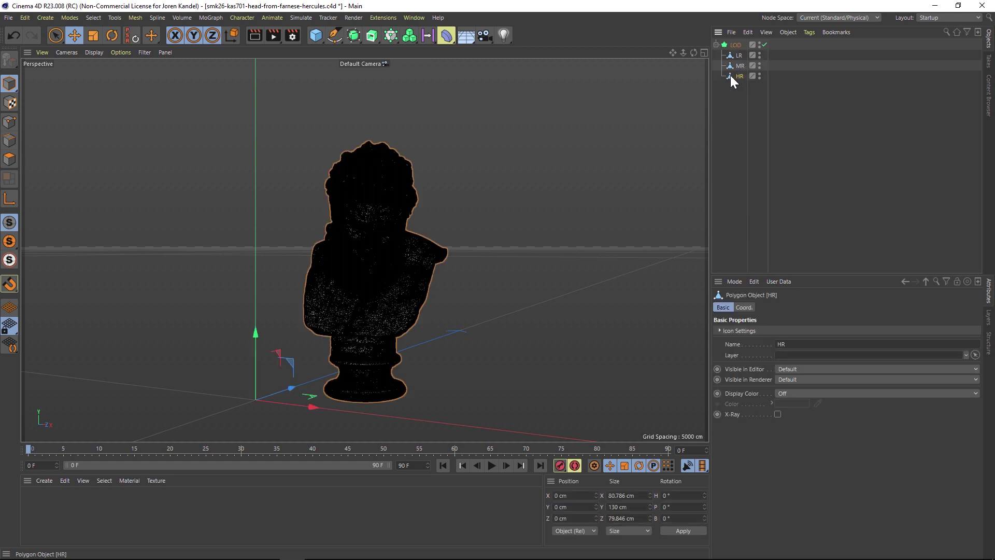
- Reorder the busts under the LOD object to HR, MR, LR and set its level criteria to Camera Distance
mouse_move(734, 75)
mouse_down()
mouse_move(739, 52)
mouse_move(743, 66)
mouse_up()
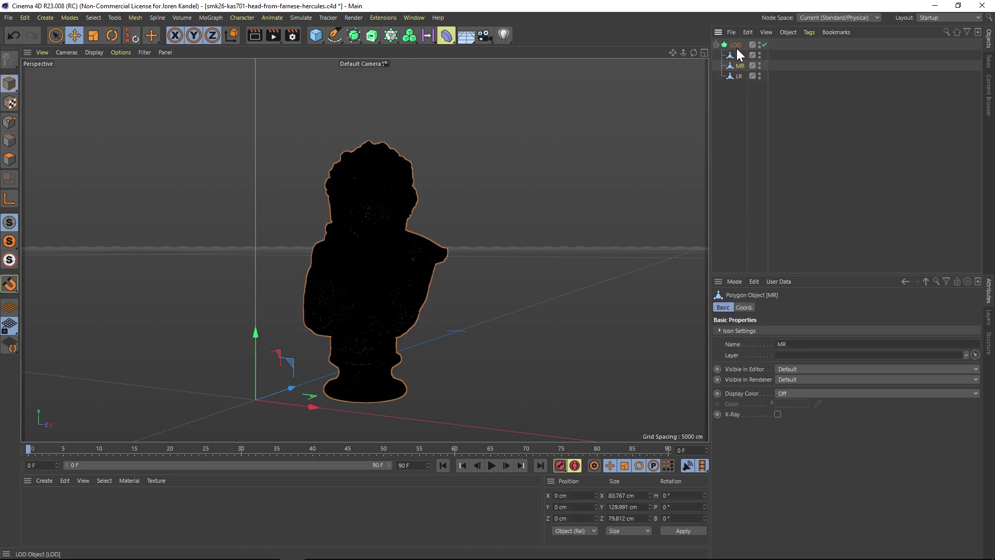
click(736, 45)
drag(764, 275, 763, 142)
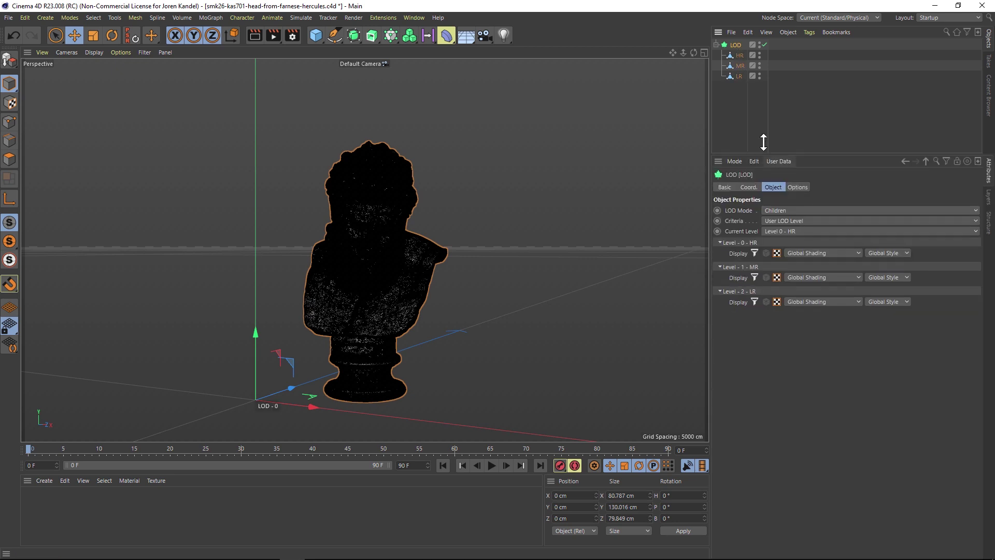
click(791, 220)
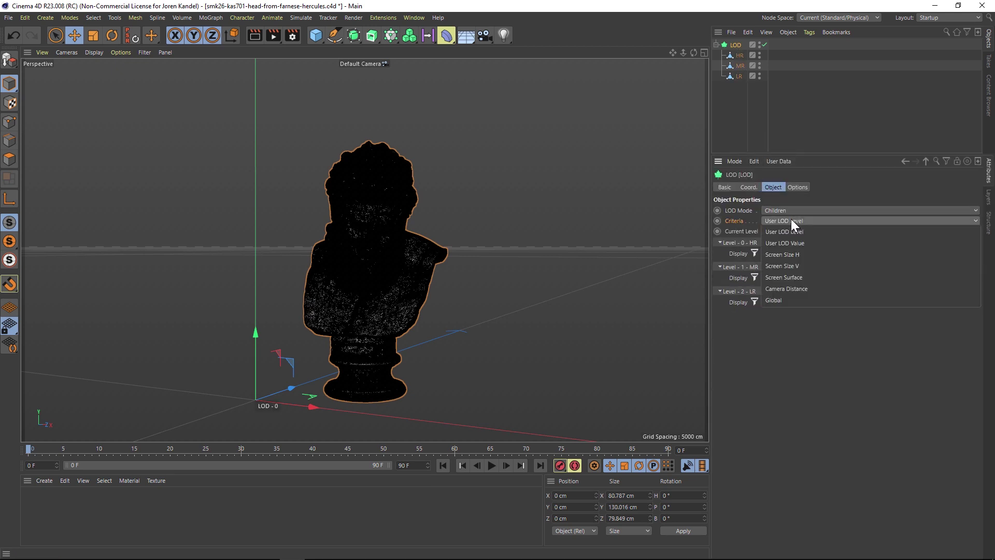
click(791, 289)
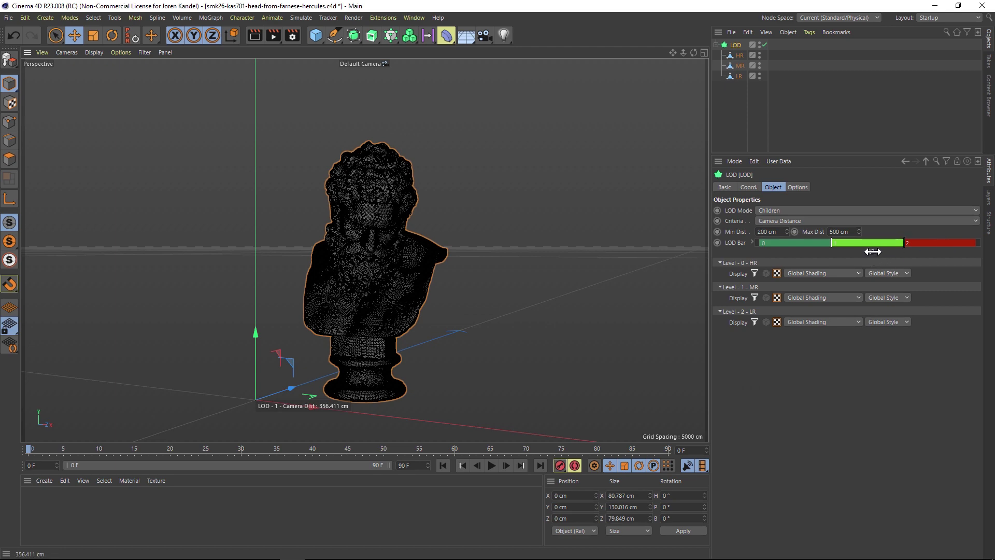
- Raise the camera distances at which levels 0 and 1 end on the LOD bar, and test the switching by dollying the camera
mouse_move(683, 52)
mouse_down()
mouse_move(610, 52)
mouse_move(772, 52)
mouse_move(682, 52)
mouse_up()
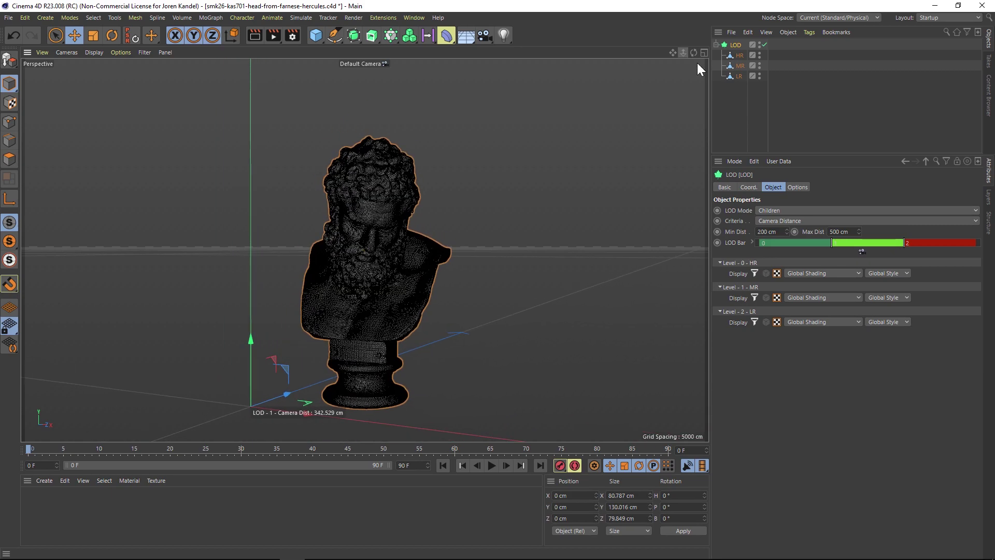
drag(832, 242, 932, 242)
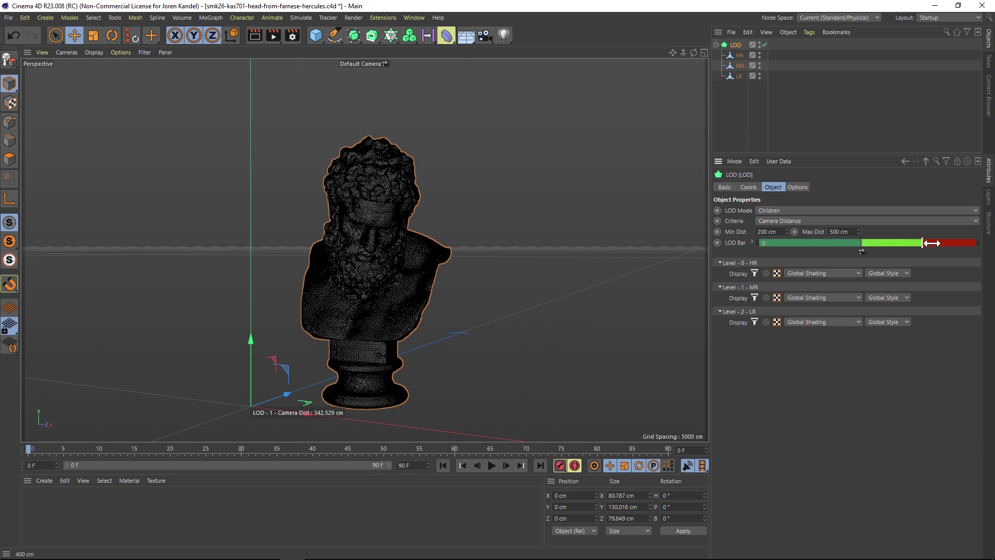
drag(683, 53, 668, 52)
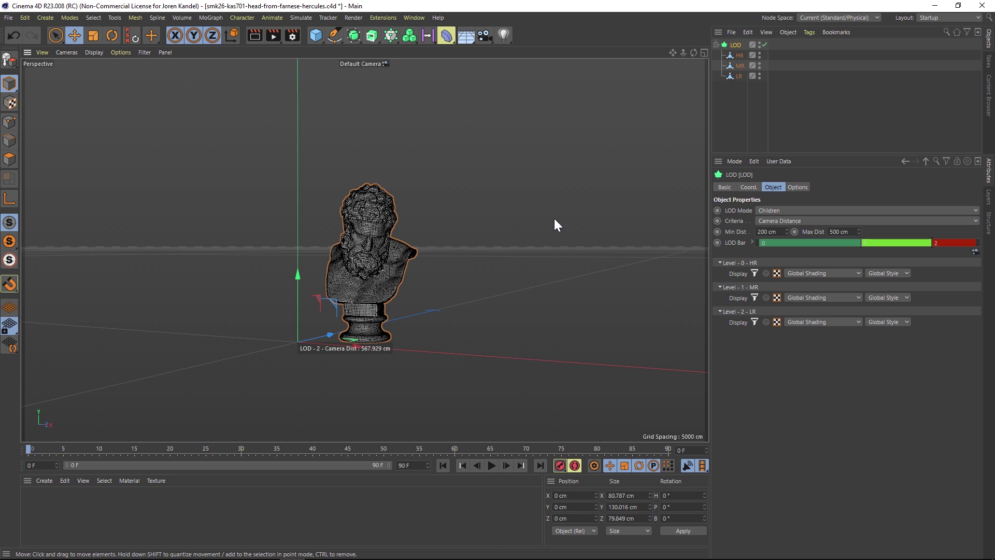
mouse_move(683, 52)
mouse_down()
mouse_move(734, 58)
mouse_move(683, 54)
mouse_move(733, 57)
mouse_move(696, 54)
mouse_up()
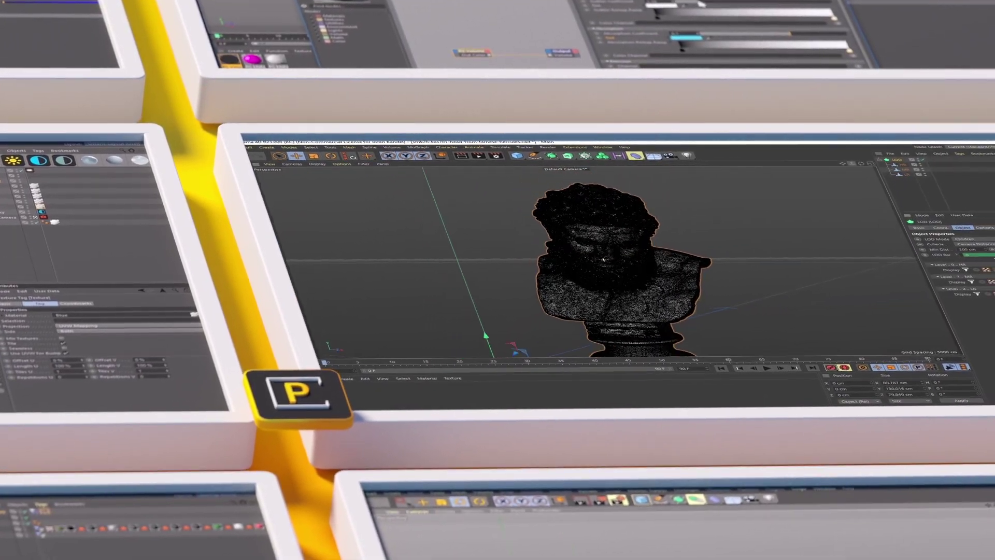